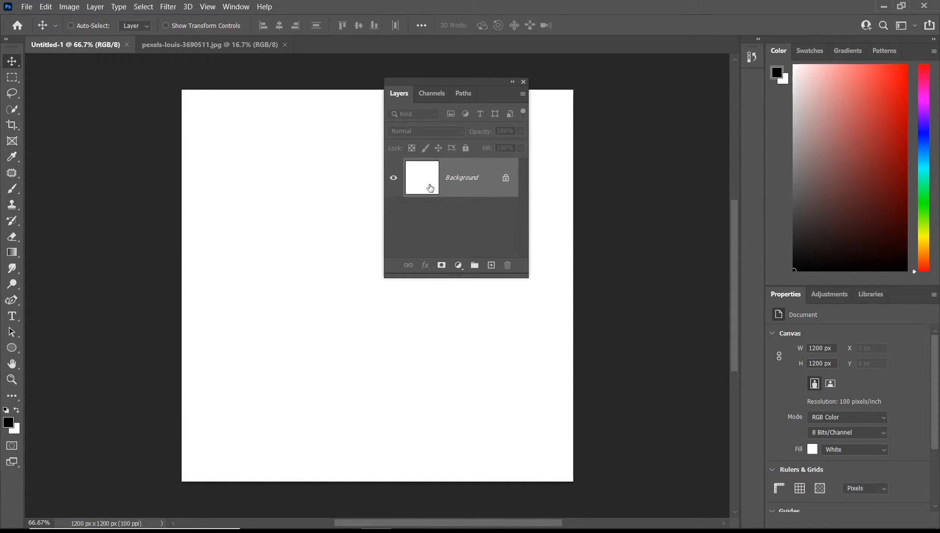
Switch to the deer photo document and back to the blank canvas to compare them.
left_click(246, 51)
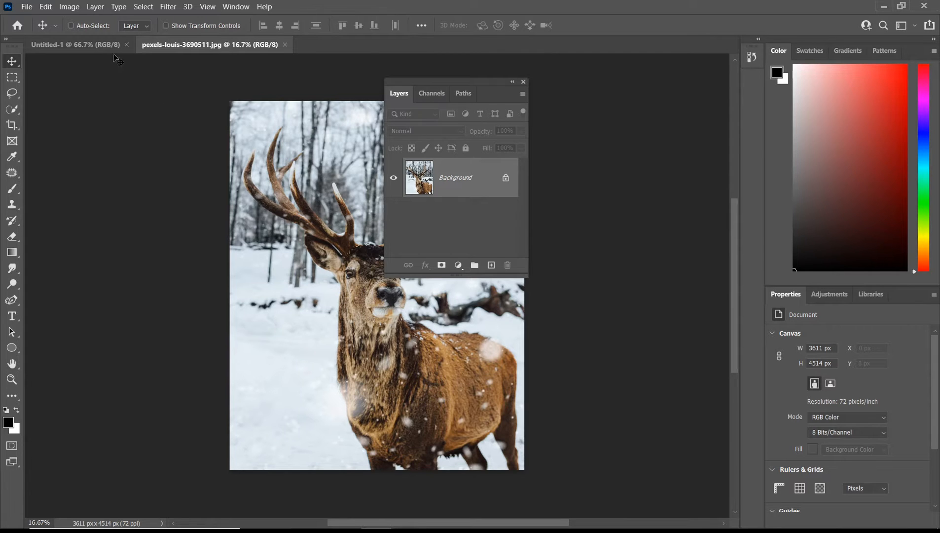
left_click(101, 45)
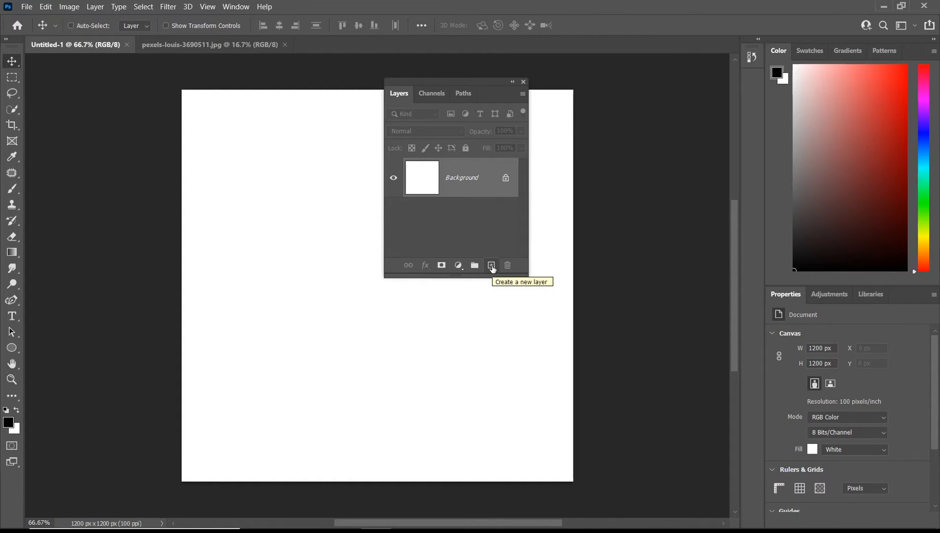
Add three new empty layers above the Background layer.
left_click(491, 266)
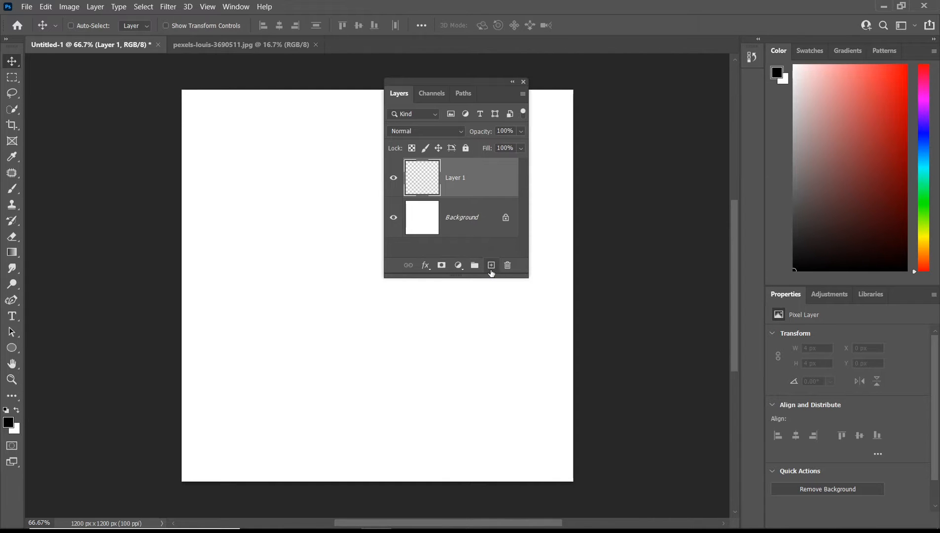
left_click(492, 270)
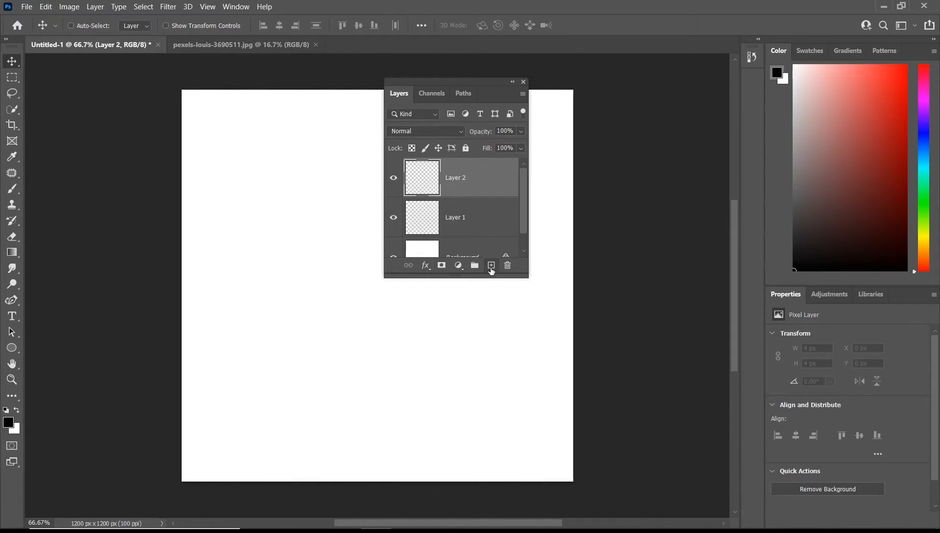
left_click(491, 271)
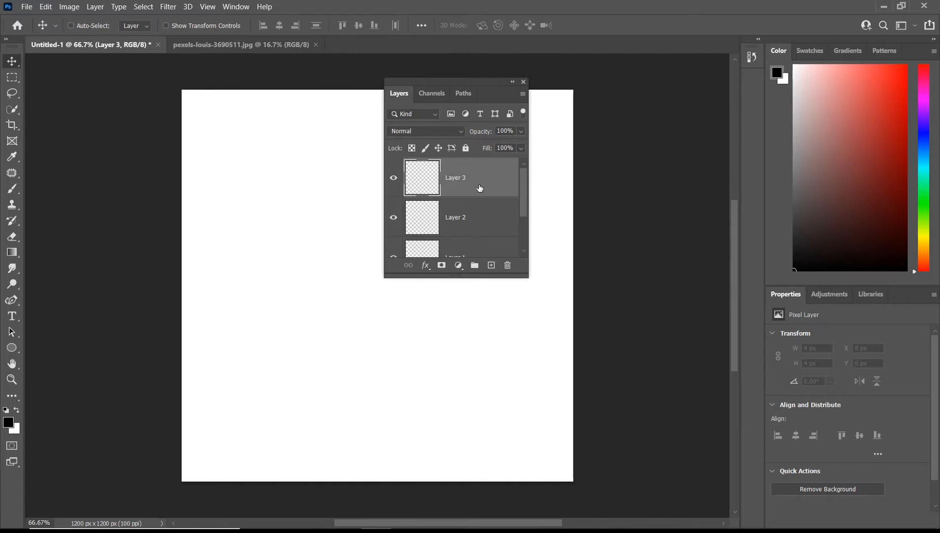
Delete all three new layers, confirming the first deletion.
left_click(508, 266)
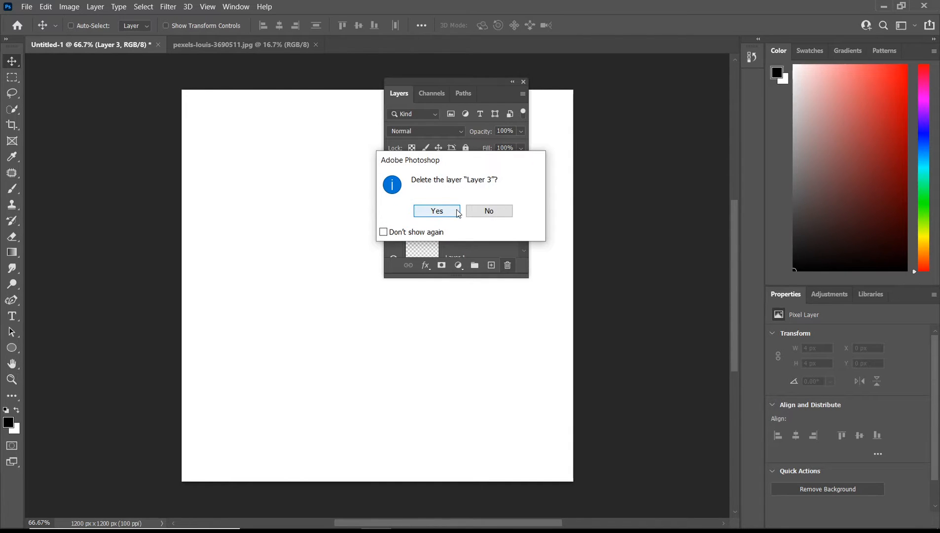
left_click(458, 213)
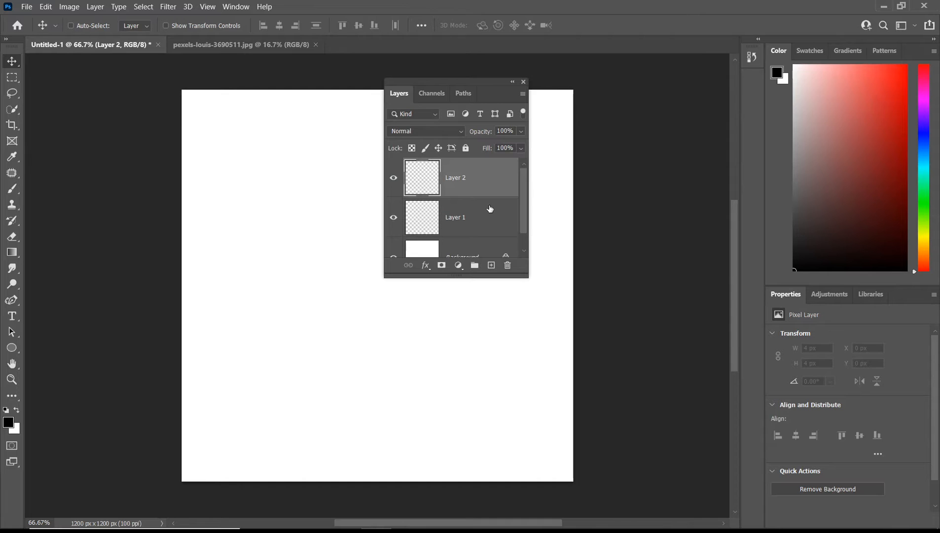
key("Delete")
key("Delete")
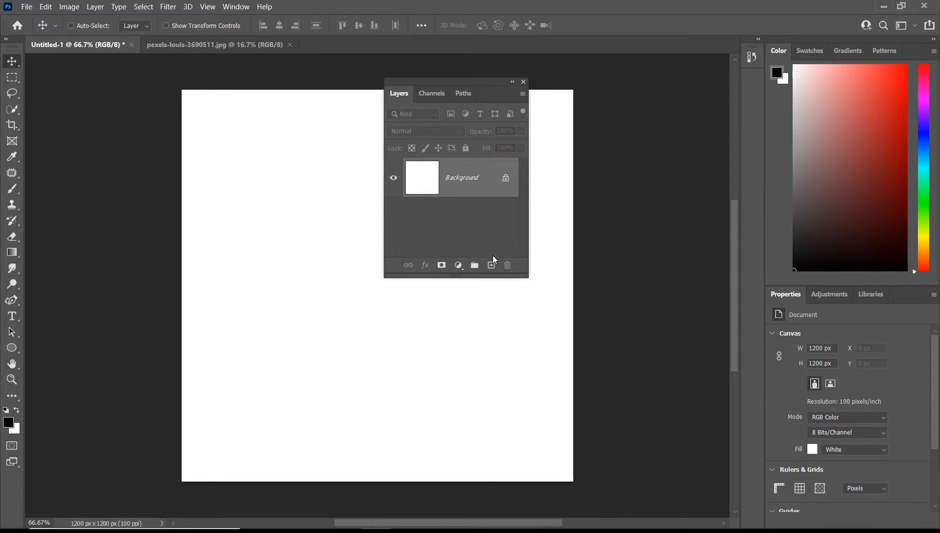
Add a new layer and paint a black brush stroke on it, about 465 × 598 px.
left_click_drag(463, 83, 567, 97)
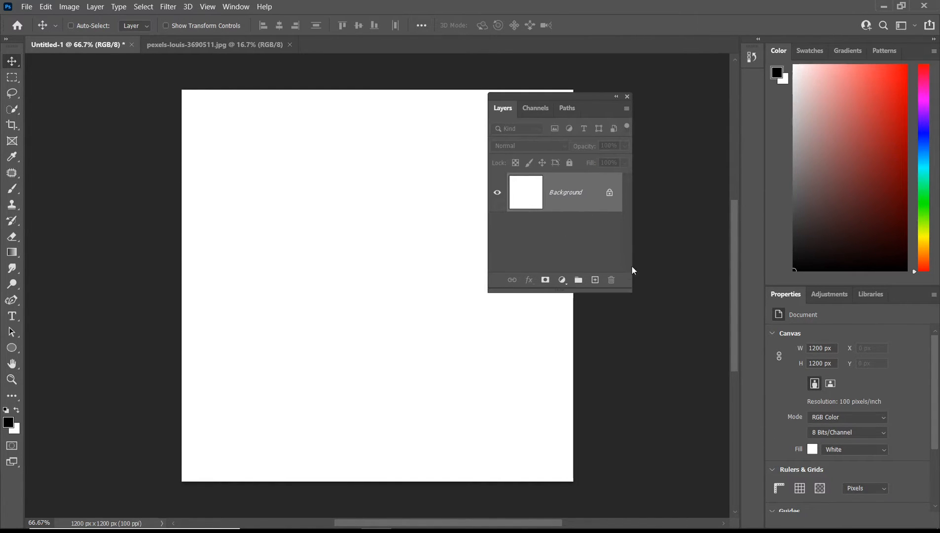
left_click(589, 282)
key("b")
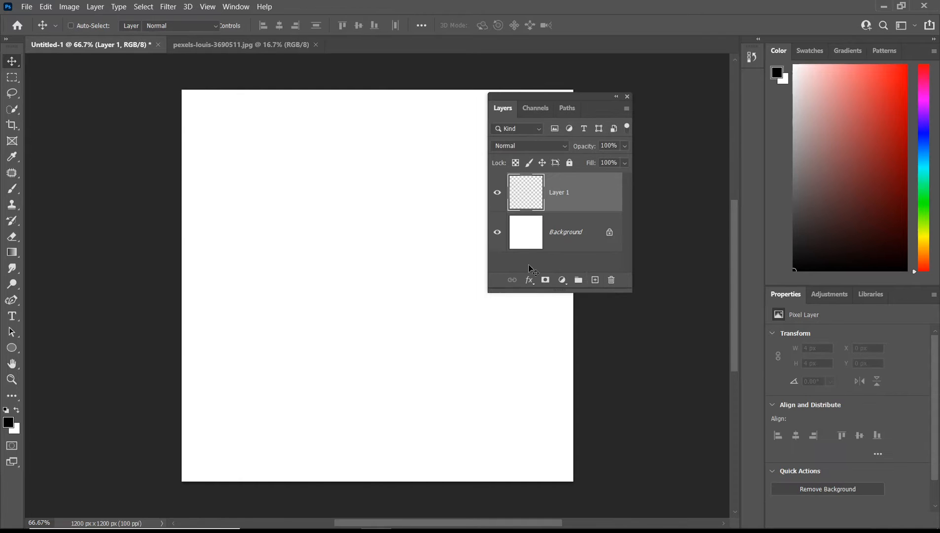
mouse_move(239, 178)
left_mouse_down()
mouse_move(300, 210)
mouse_move(341, 320)
left_mouse_up()
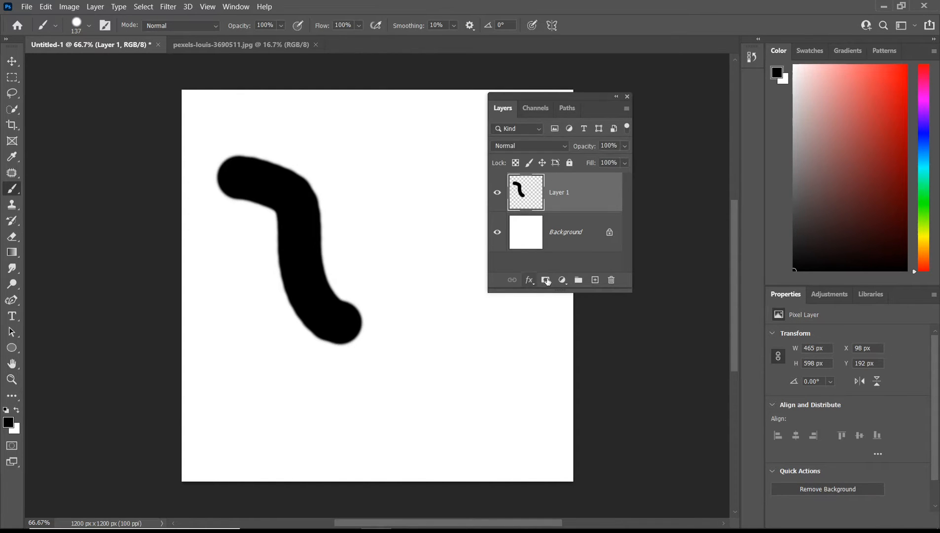
Add another layer, pick red and paint a red brush stroke on it, about 506 × 574 px.
left_click(595, 280)
left_click(906, 66)
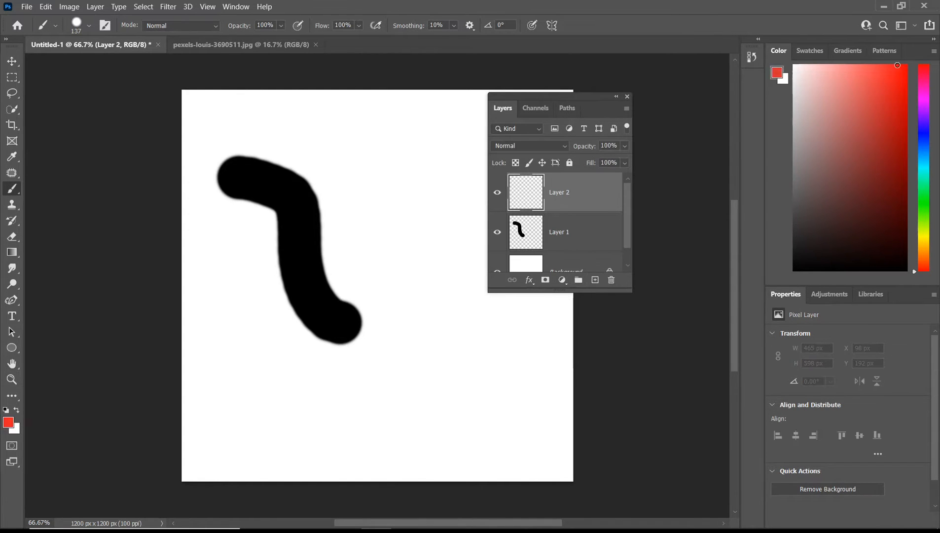
mouse_move(347, 147)
left_mouse_down()
mouse_move(401, 218)
mouse_move(474, 293)
left_mouse_up()
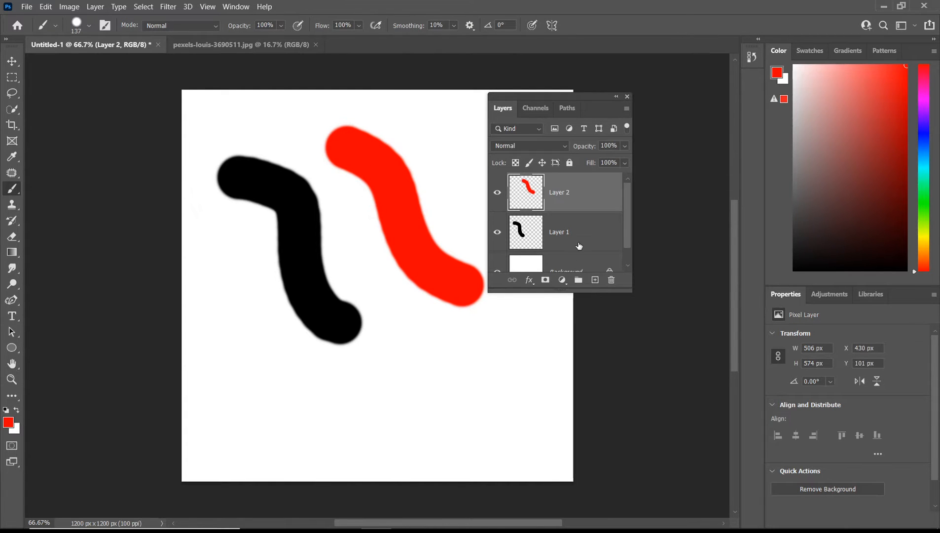
Delete Layer 1 with the black stroke, confirm, and undo the deletion.
left_click_drag(577, 100, 635, 99)
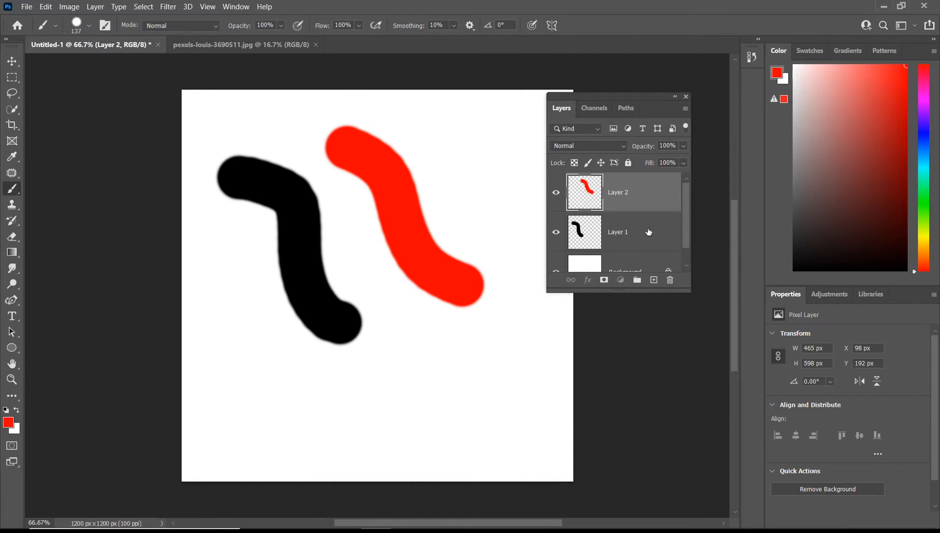
left_click(650, 232)
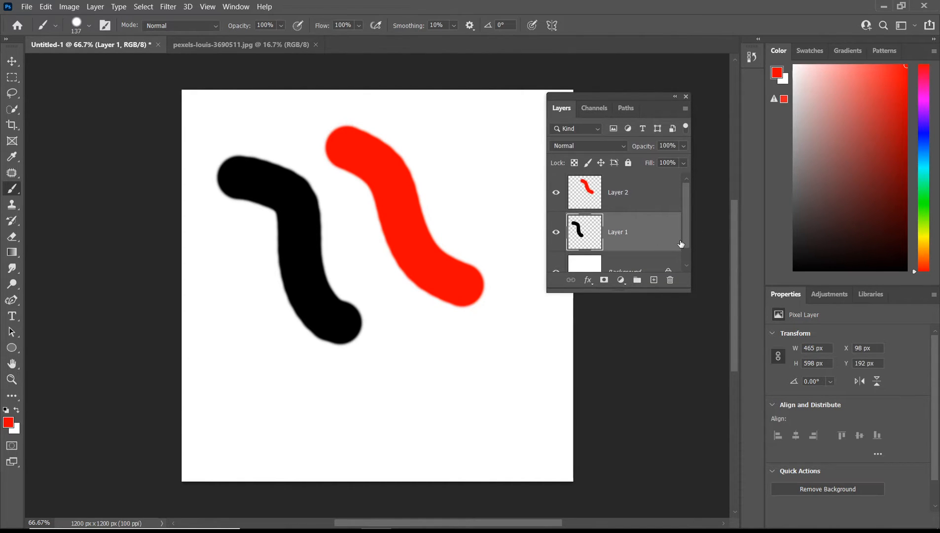
left_click(670, 280)
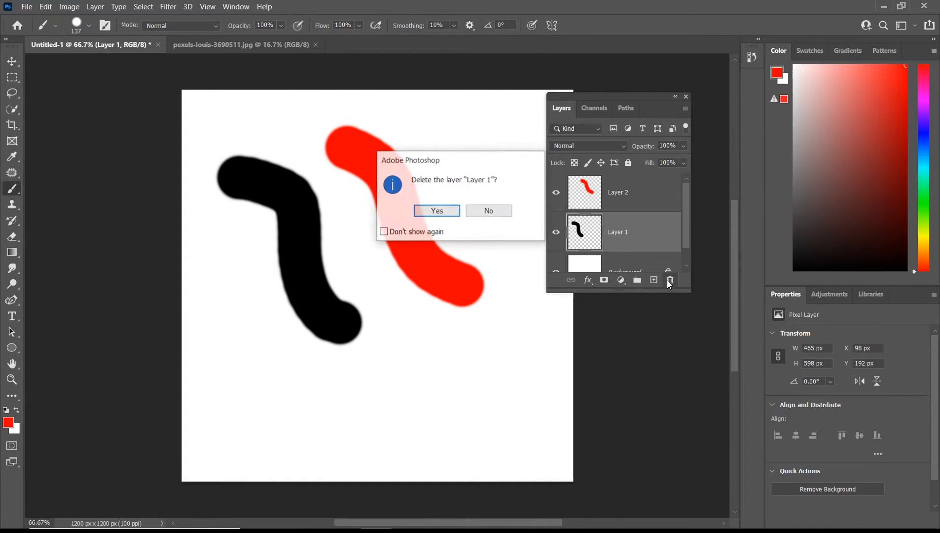
left_click(447, 211)
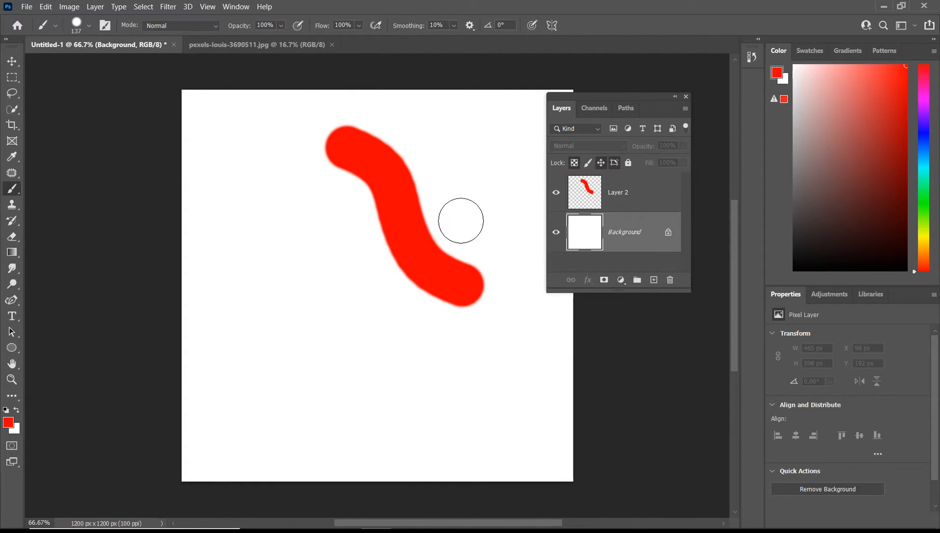
key("ctrl+z")
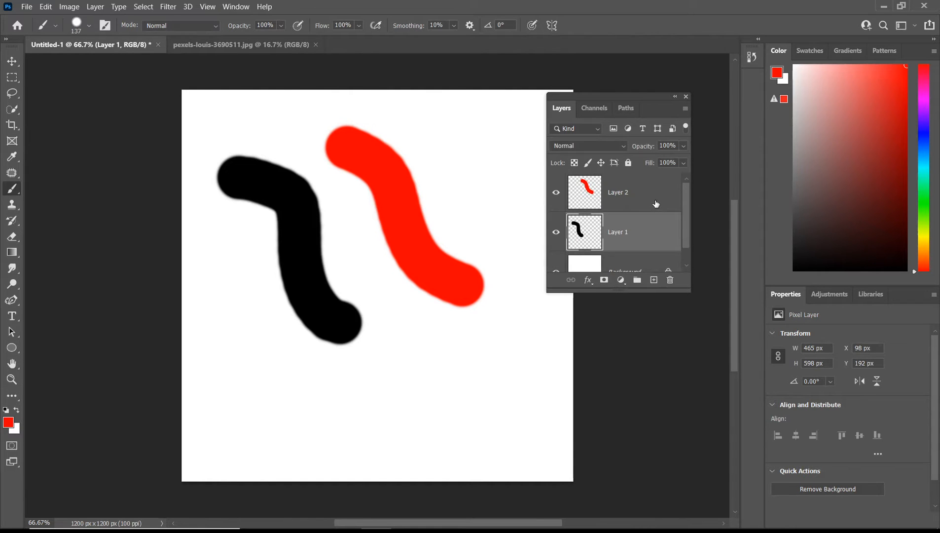
Delete Layer 2 with the red stroke, confirm, and undo and redo the deletion before undoing it again.
left_click(656, 206)
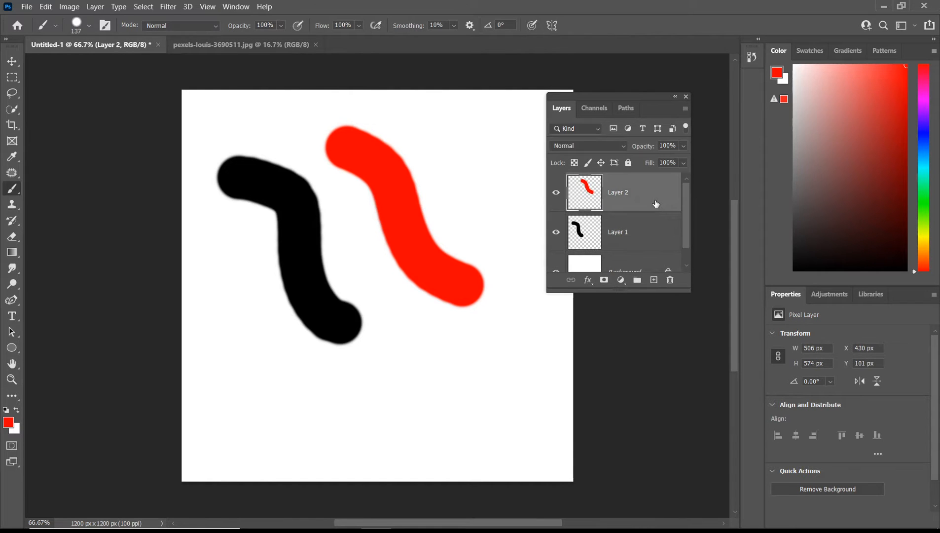
left_click(671, 281)
left_click(449, 212)
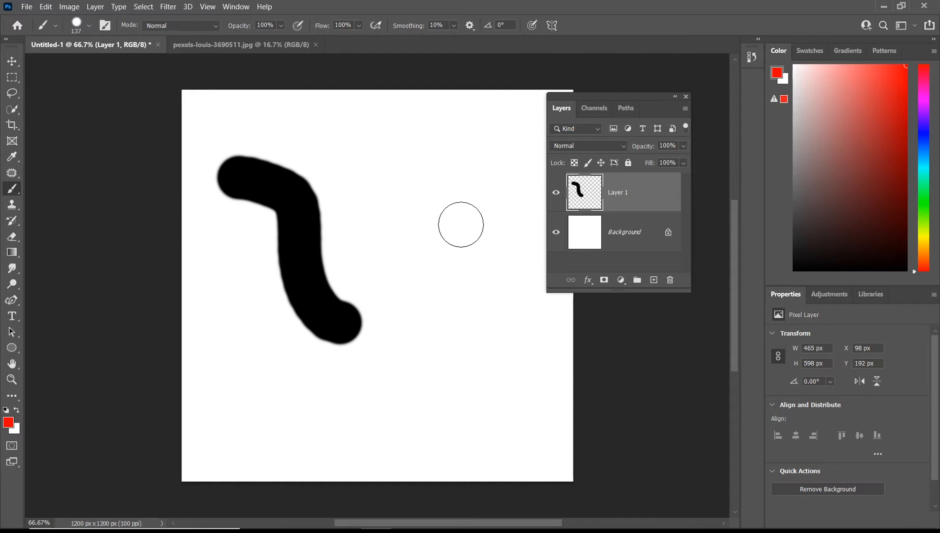
scroll(469, 225, "up", 1)
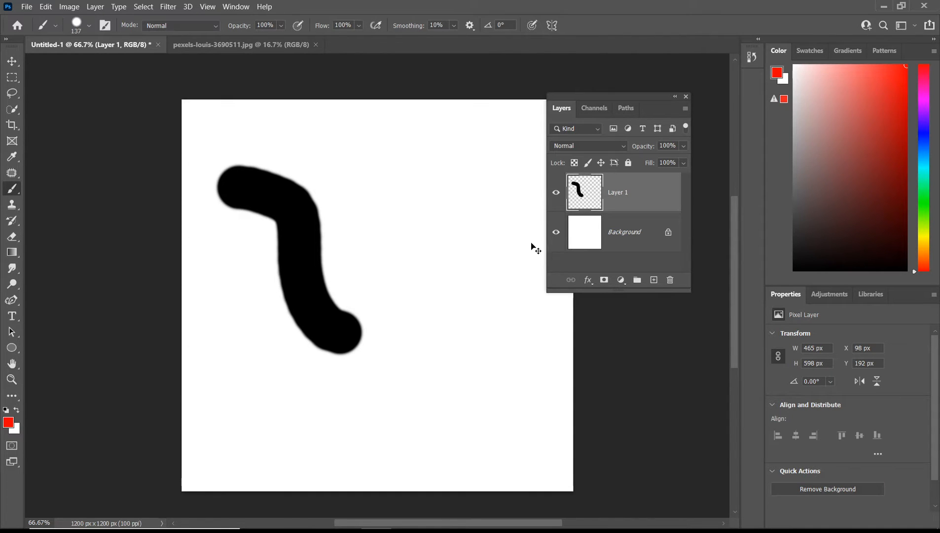
key("ctrl+z")
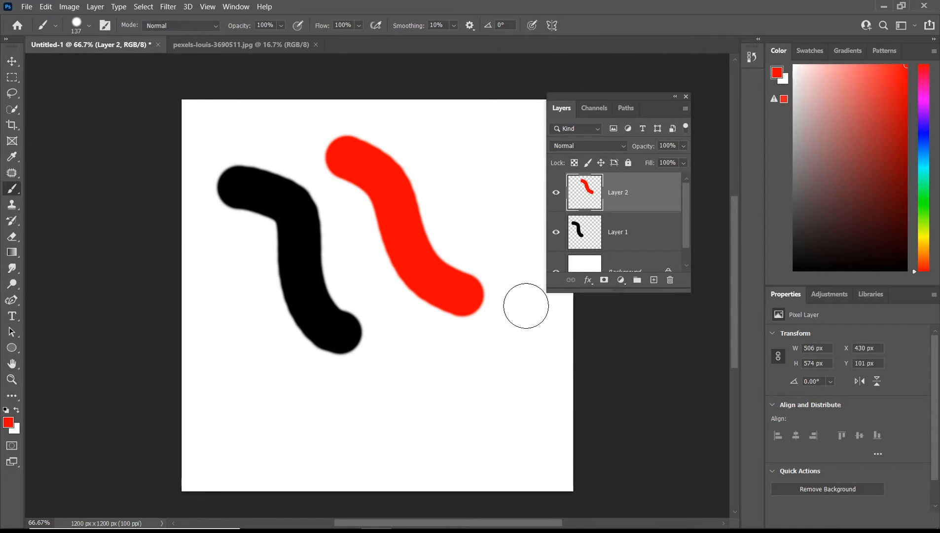
key("ctrl+shift+z")
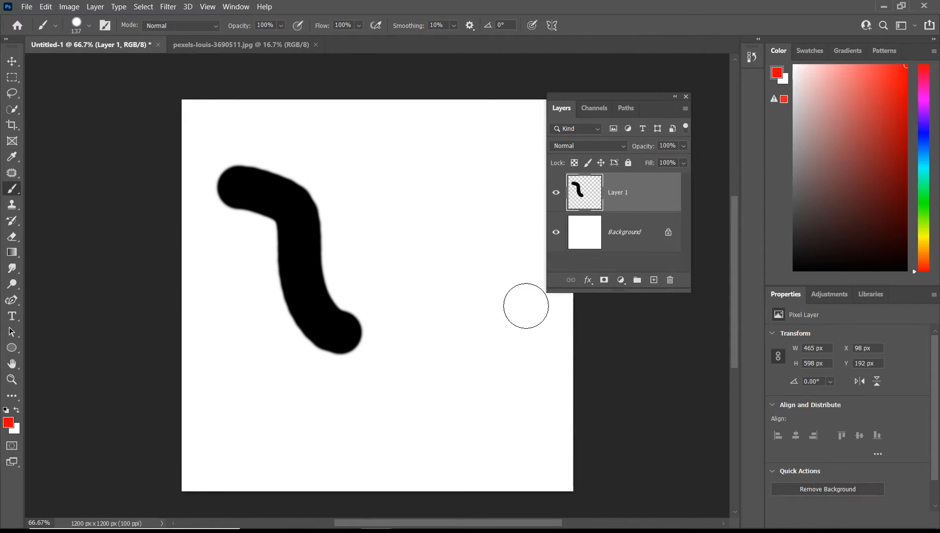
key("ctrl+z")
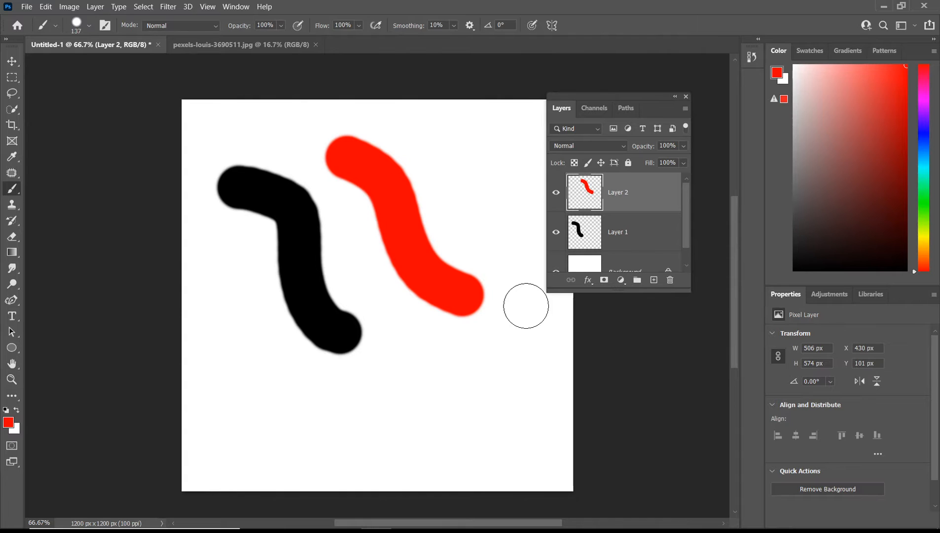
Undo the strokes and extra layer until only an empty Layer 1 remains above the Background.
key("ctrl+z")
key("ctrl+z")
key("ctrl+z")
key("ctrl+z")
left_click(653, 279)
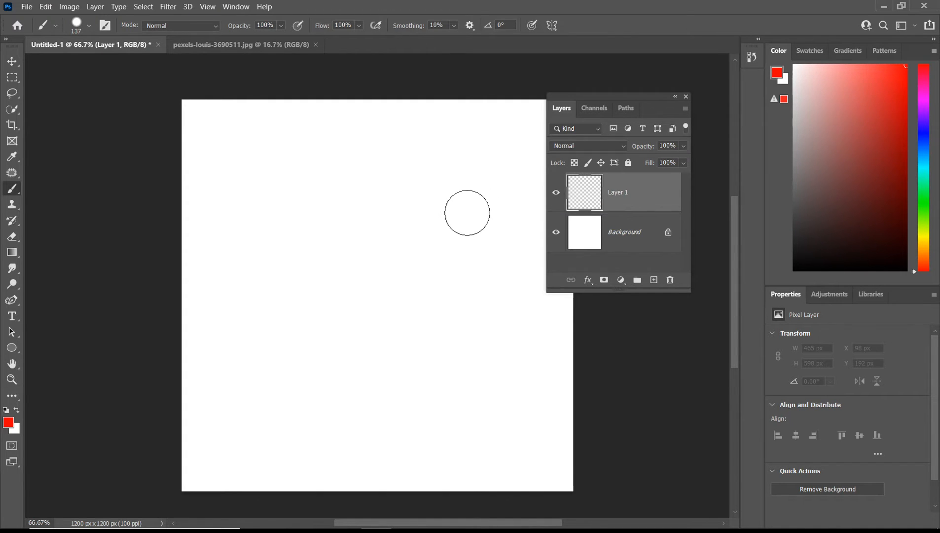
Paint a red brush stroke on Layer 1, about 551 × 701 px, and toggle its visibility off and on.
mouse_move(284, 193)
left_mouse_down()
mouse_move(342, 194)
mouse_move(420, 371)
left_mouse_up()
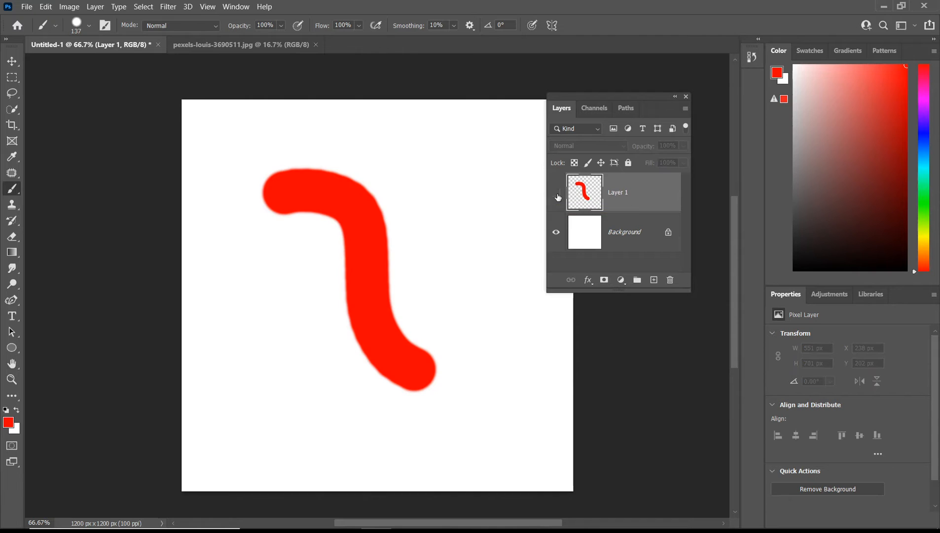
left_click(694, 75)
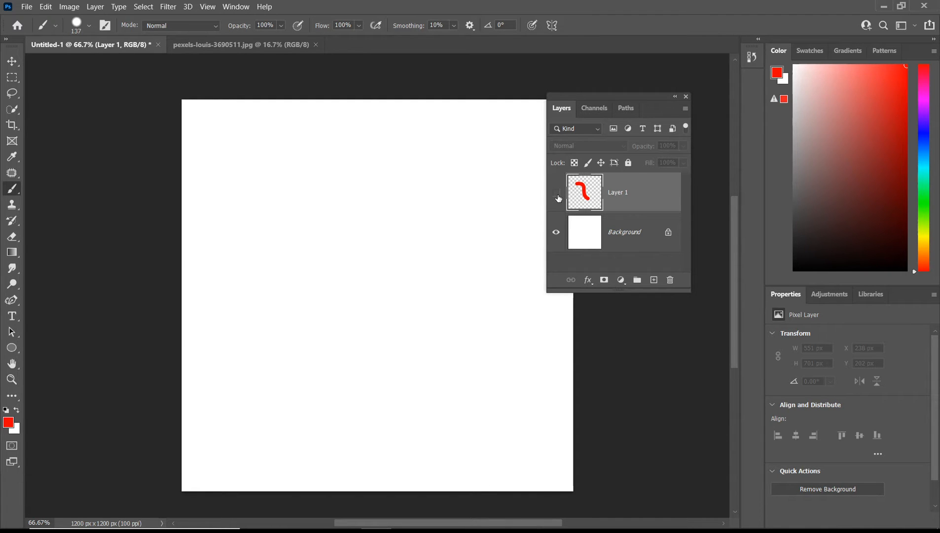
left_click(556, 193)
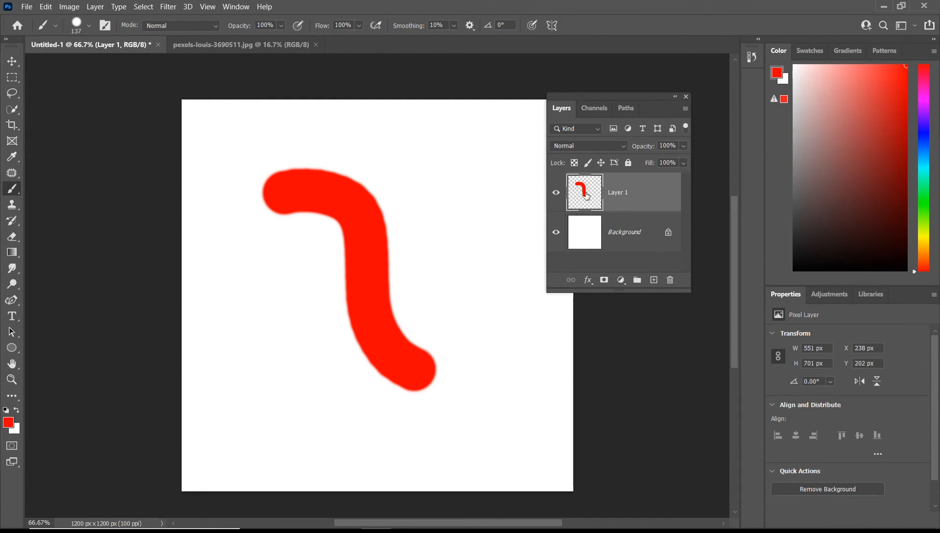
Add a new layer, pick blue and paint a blue brush stroke on it, about 343 × 755 px.
left_click(654, 279)
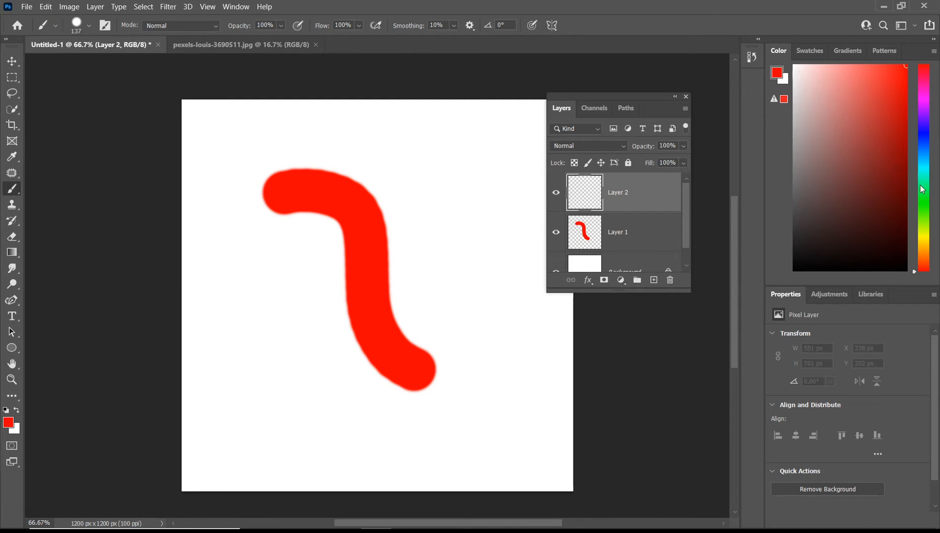
left_click_drag(920, 185, 921, 154)
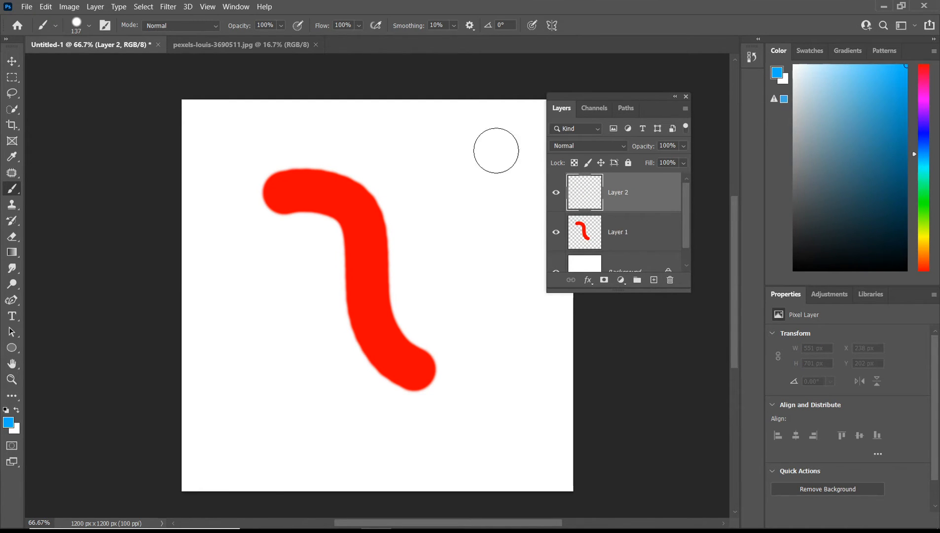
mouse_move(424, 145)
left_mouse_down()
mouse_move(460, 181)
mouse_move(493, 342)
left_mouse_up()
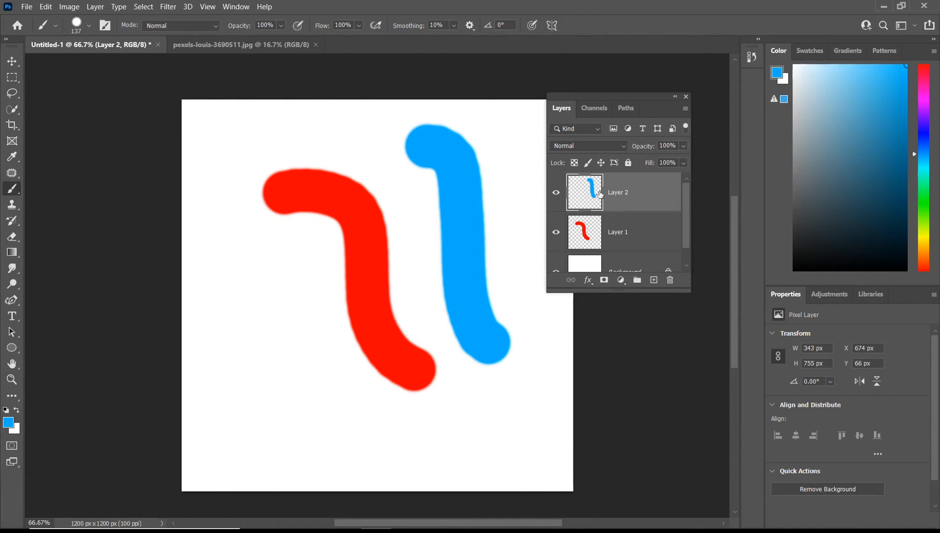
Pick green and paint a green brush stroke on the same layer in the lower-left area.
left_click(922, 199)
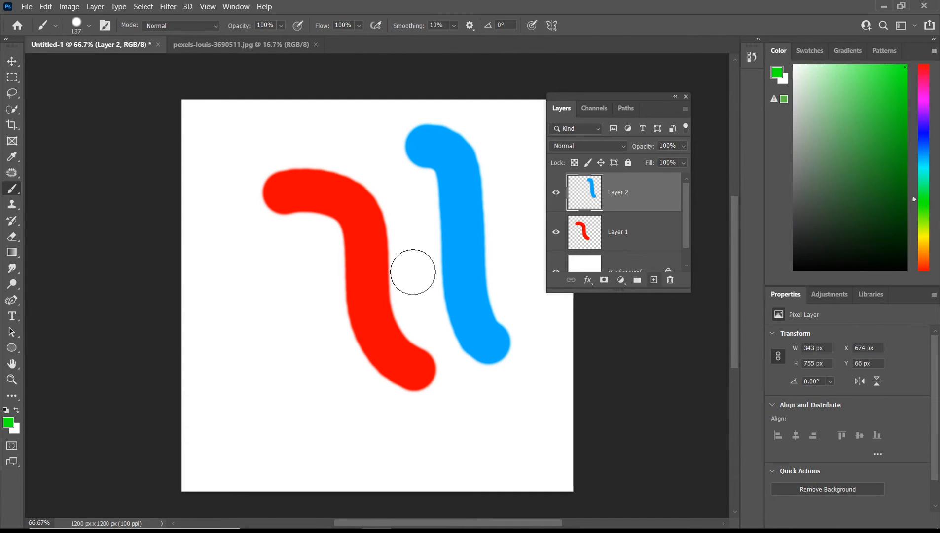
left_click_drag(232, 280, 351, 428)
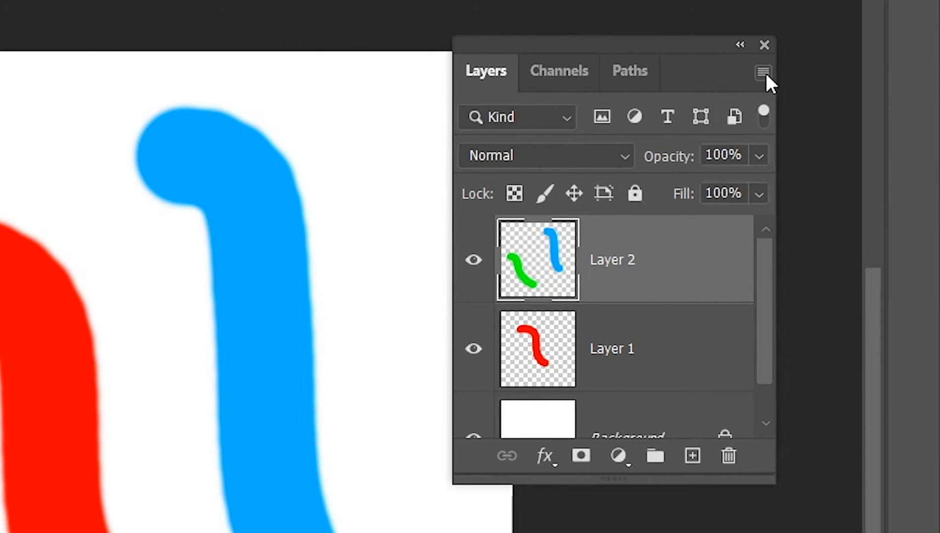
Set the Layers panel thumbnail size to the smallest option in Panel Options.
left_click(763, 73)
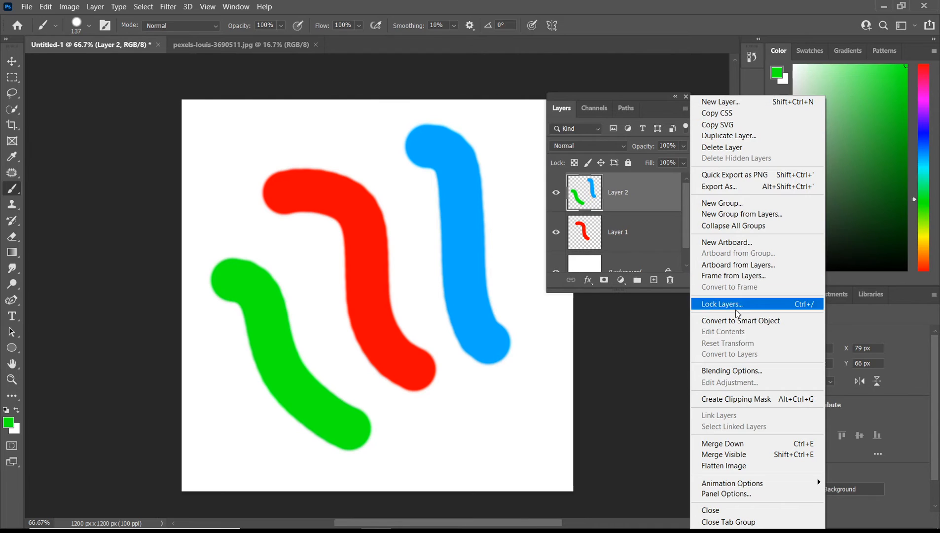
left_click(737, 494)
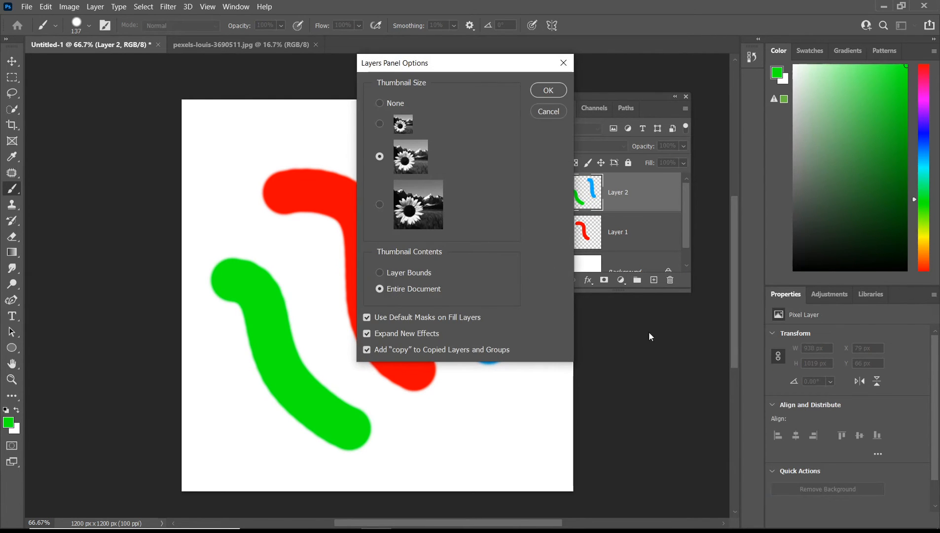
left_click_drag(458, 68, 568, 53)
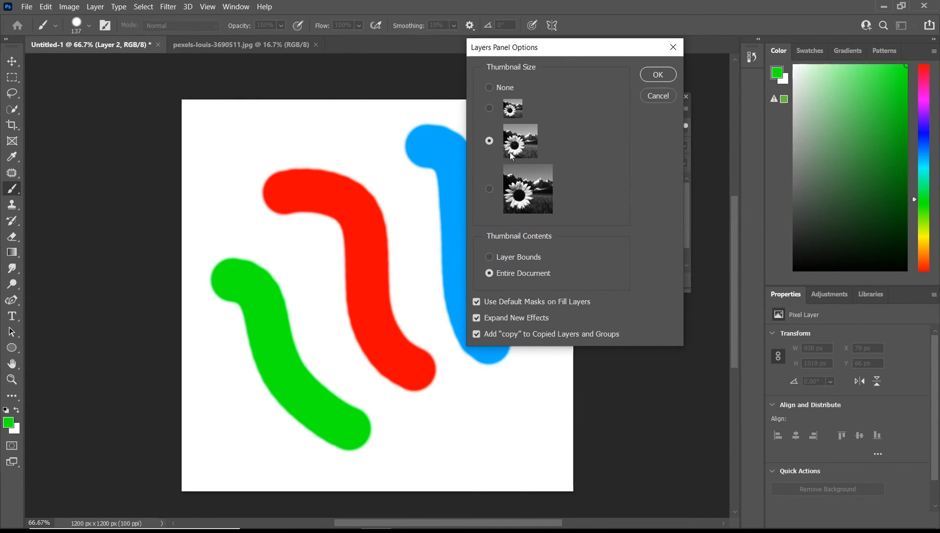
left_click(515, 115)
left_click_drag(567, 52, 363, 44)
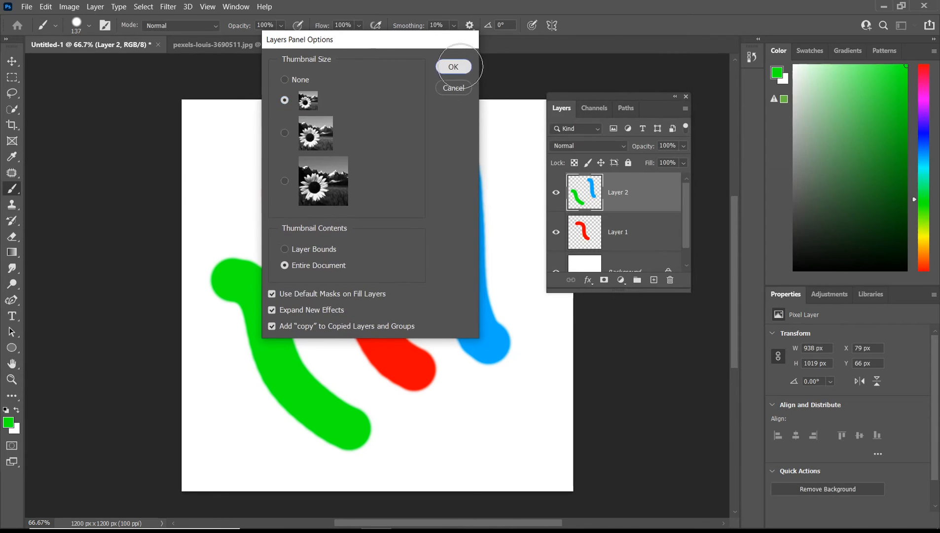
left_click(459, 67)
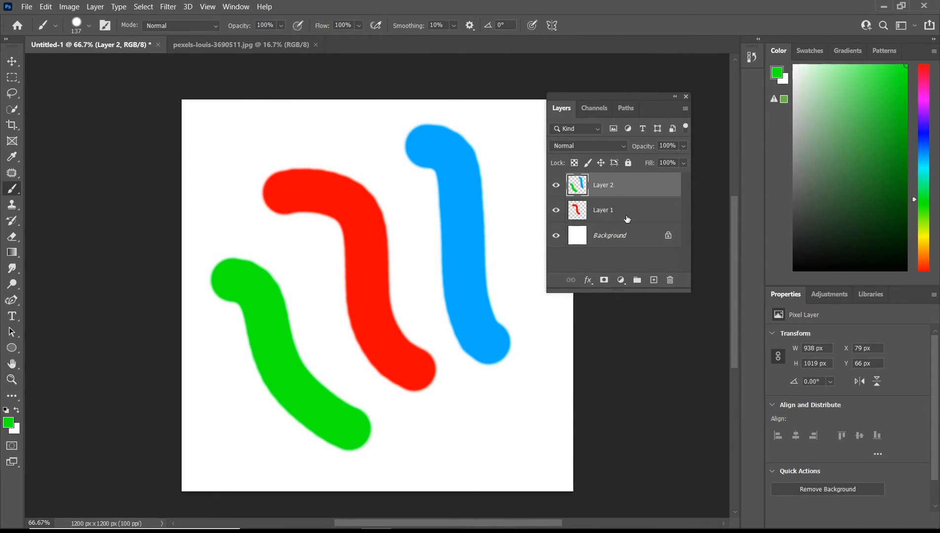
Set the Layers panel thumbnail size back to the medium option in Panel Options.
left_click(685, 109)
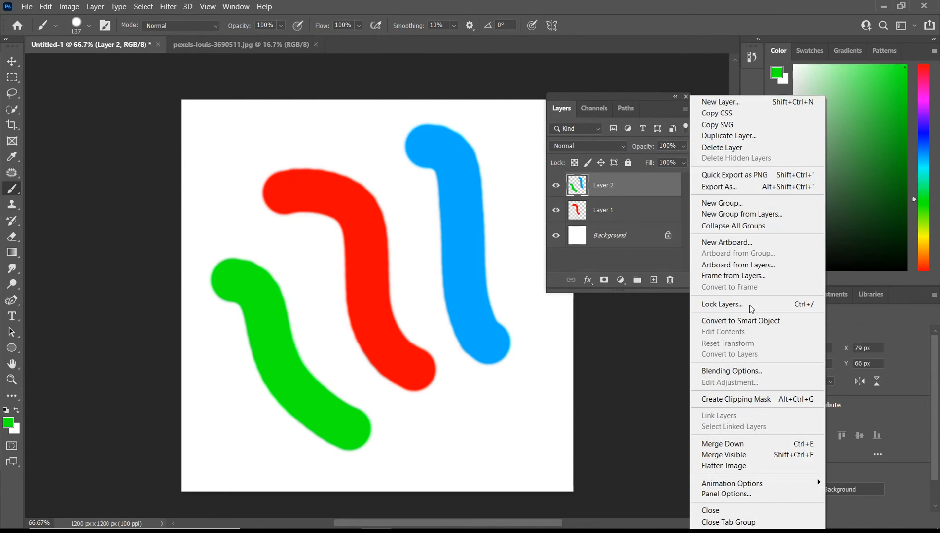
left_click(726, 493)
left_click(326, 142)
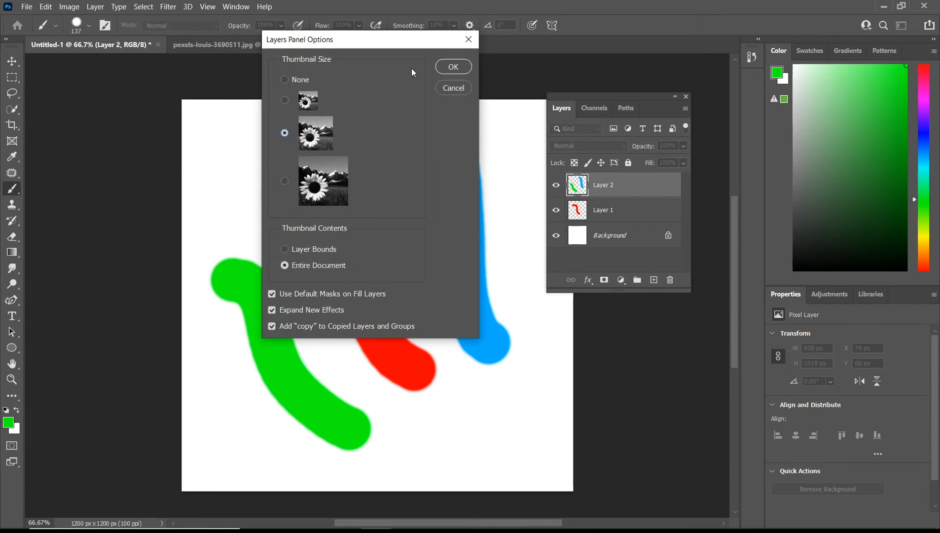
left_click(451, 68)
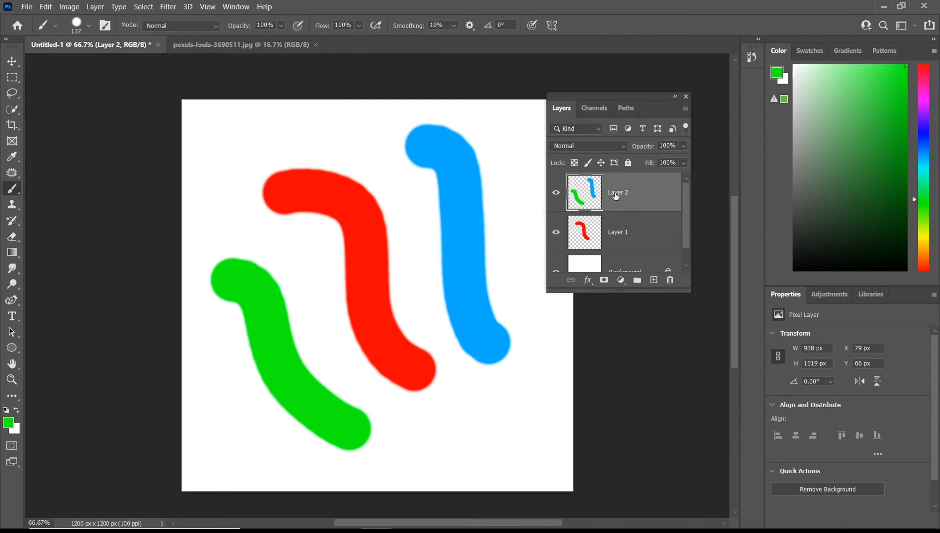
Open Layer 2's Layer Style dialog from its layer row and cancel it, twice.
double_click(666, 194)
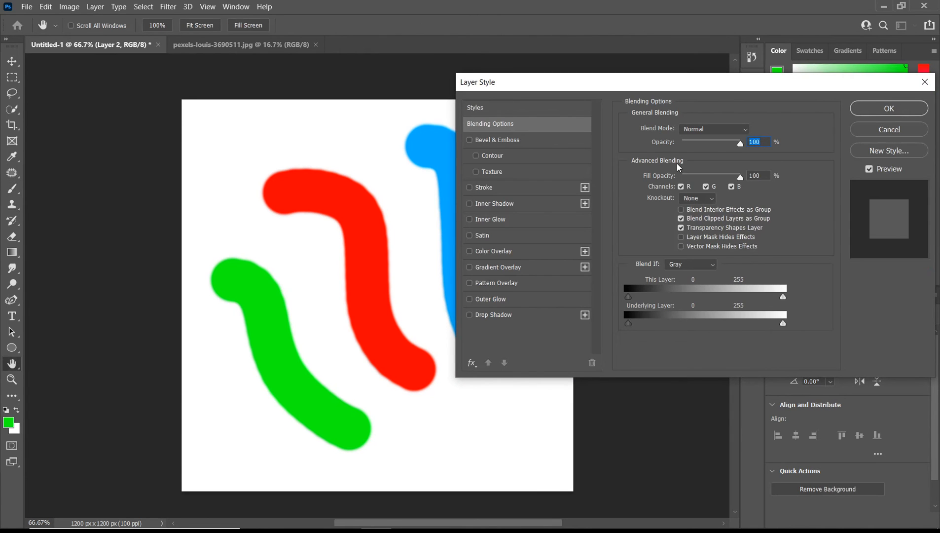
left_click(864, 134)
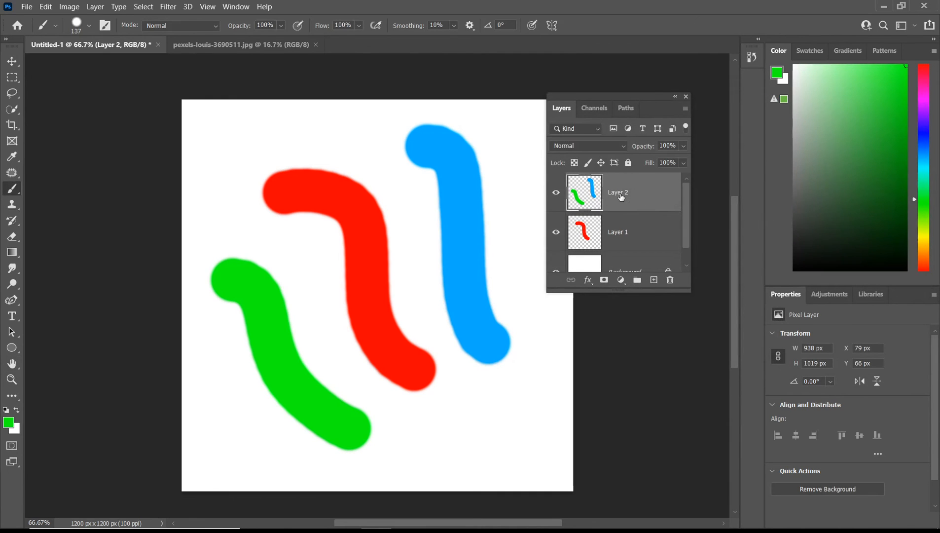
double_click(588, 192)
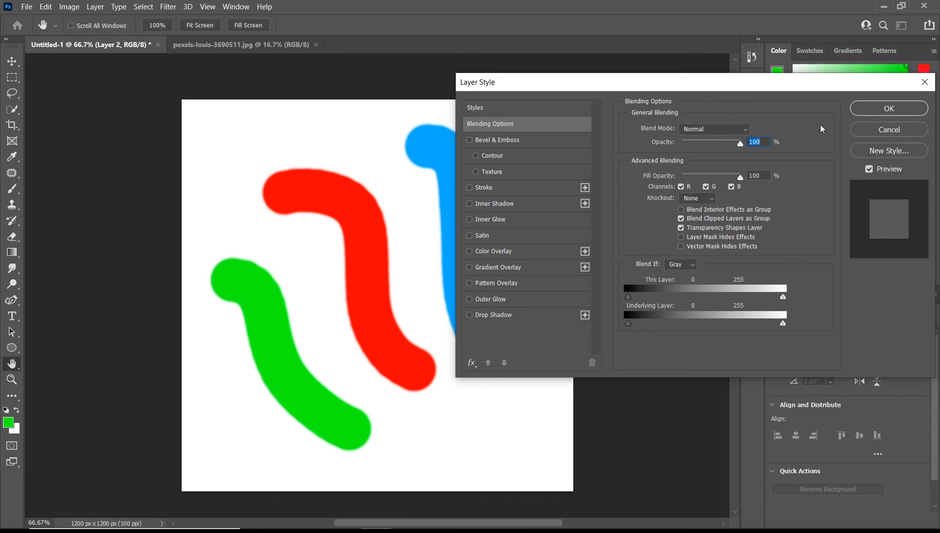
left_click(881, 128)
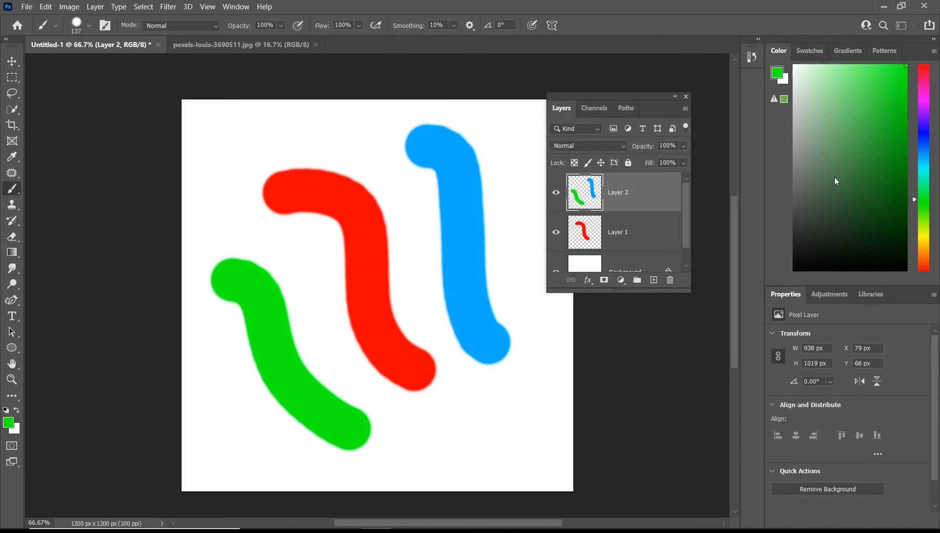
Rename Layer 2 as Green.
double_click(623, 192)
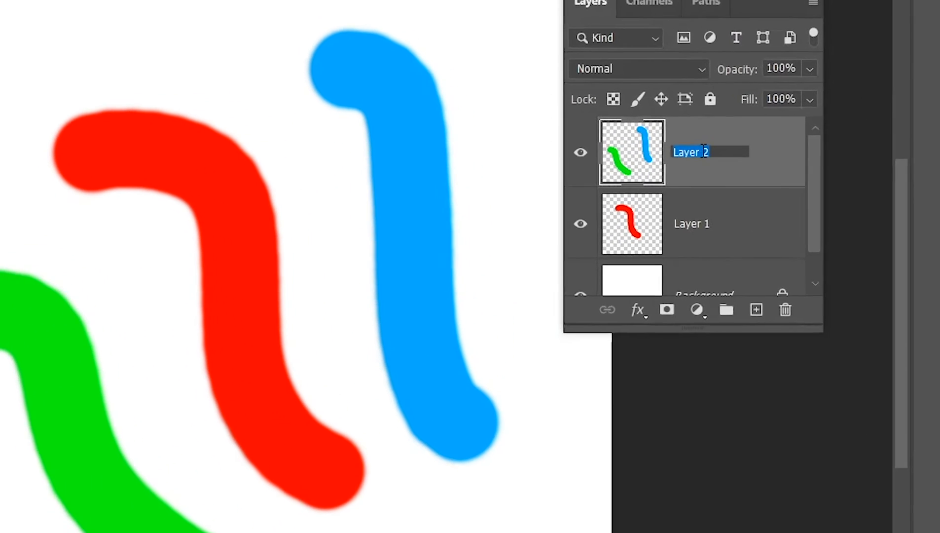
key("BackSpace")
type("Gr")
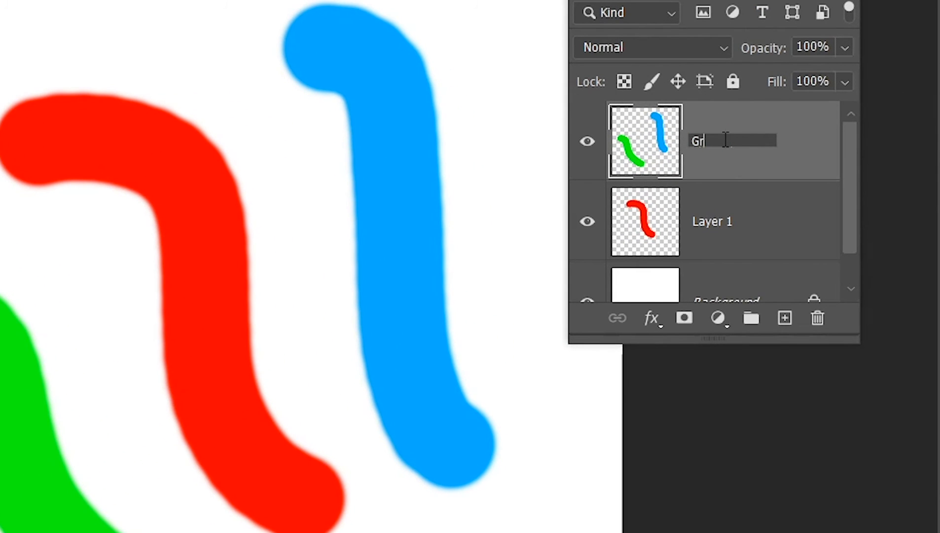
type("een")
key("Return")
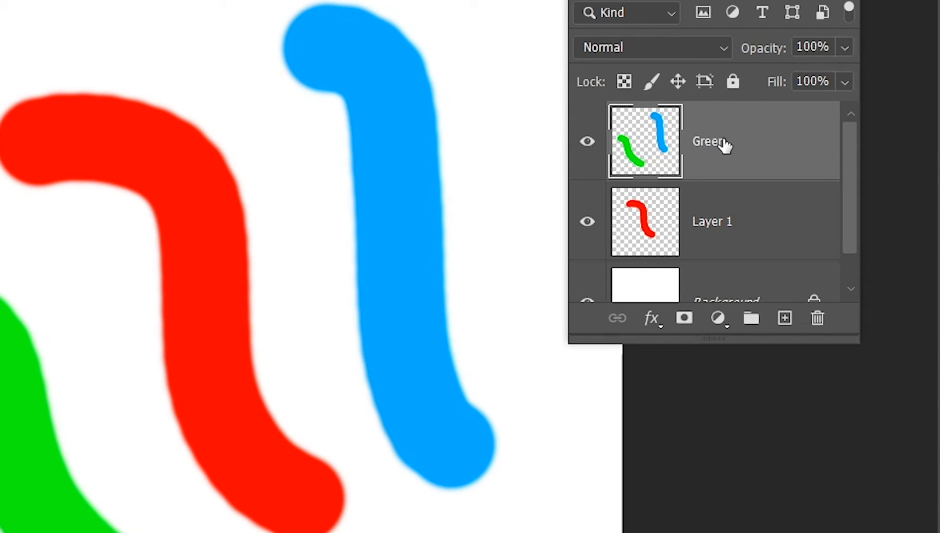
Rename Layer 1 as Red.
double_click(719, 222)
type("Red")
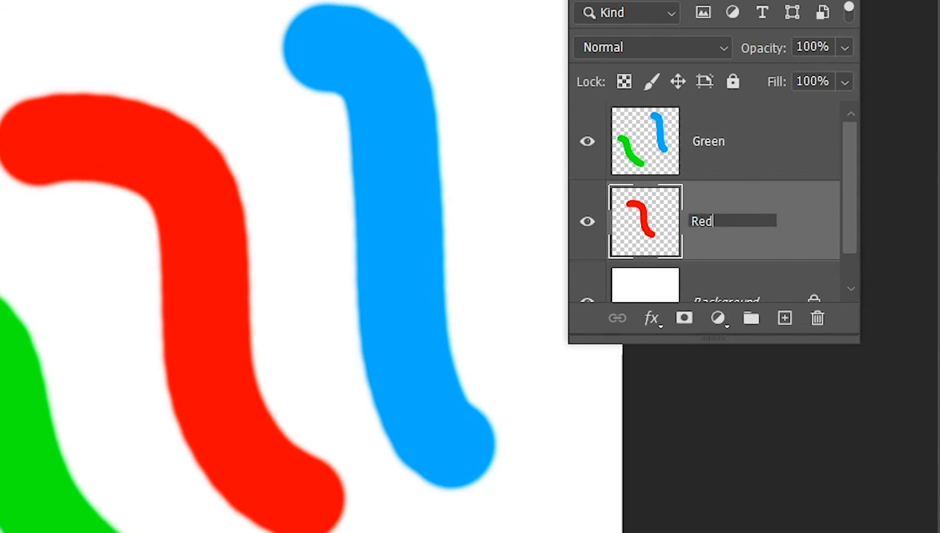
key("Return")
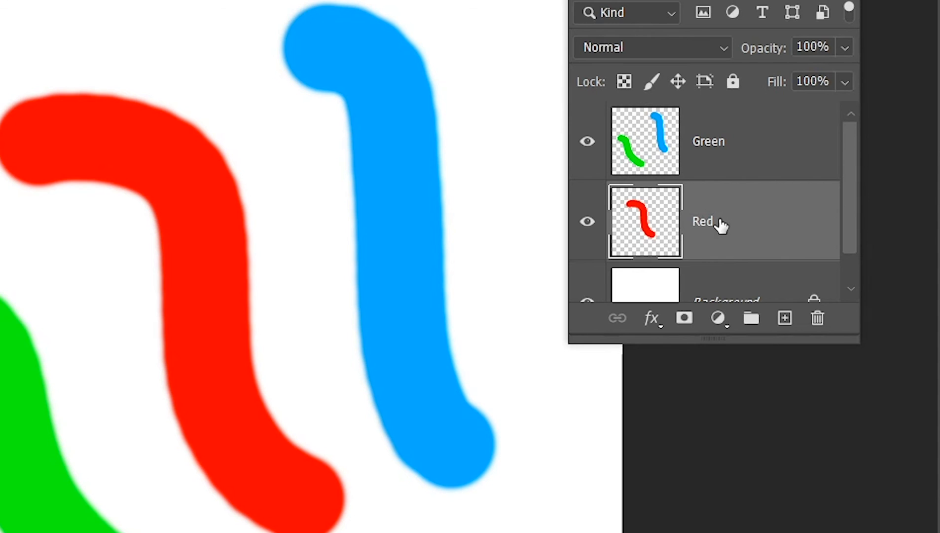